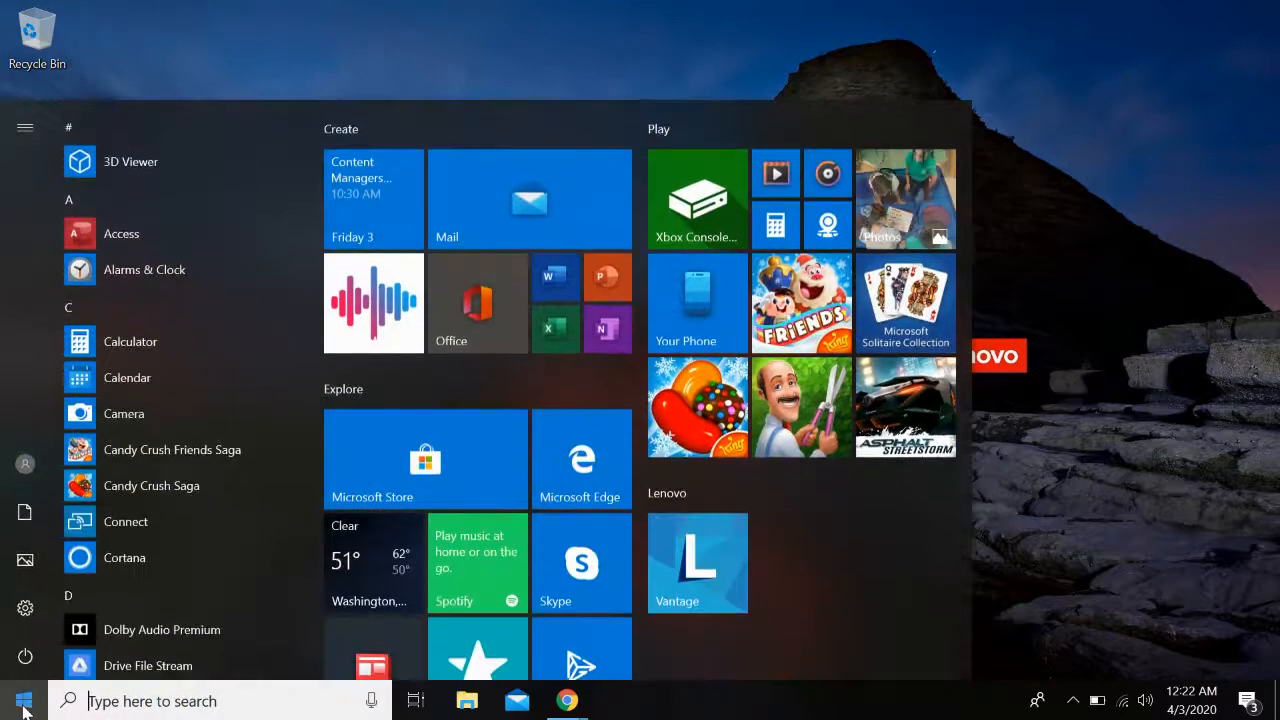
Open Video Editor and create a new video project named "Sample".
{"action": "type", "text": "video"}
{"action": "key", "text": "Return"}
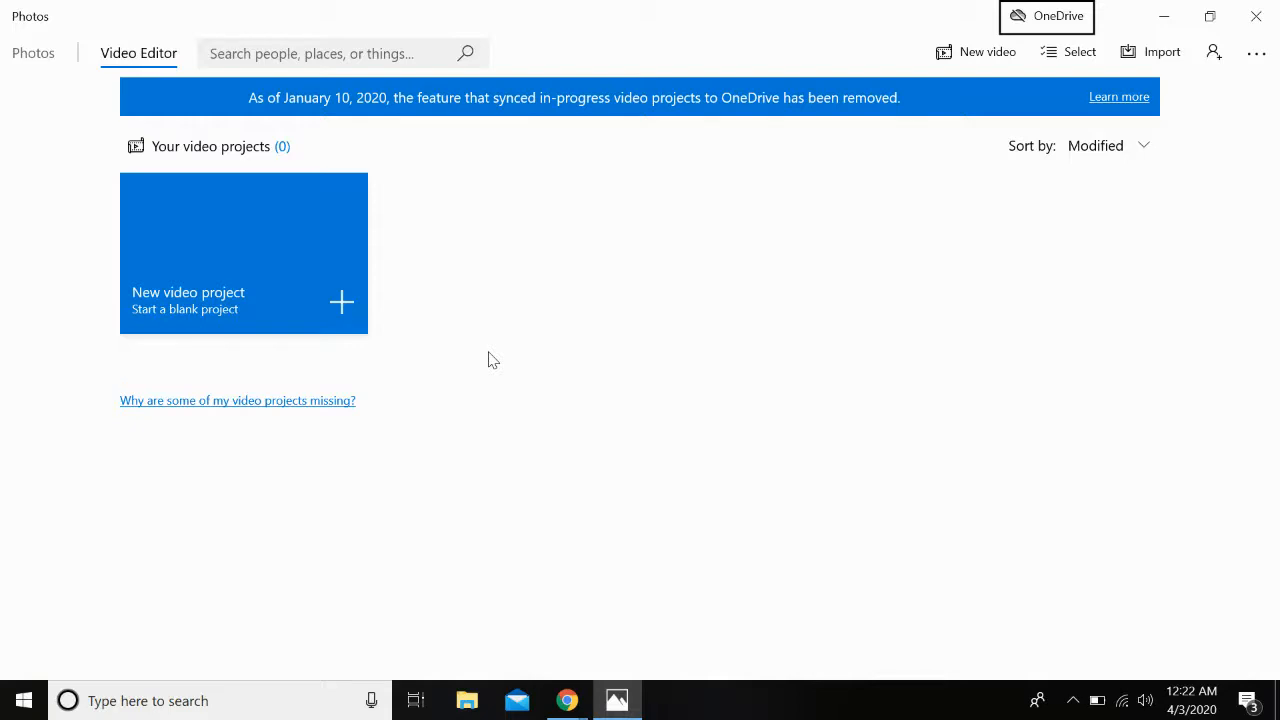
{"action": "left_click", "coordinate": [283, 258]}
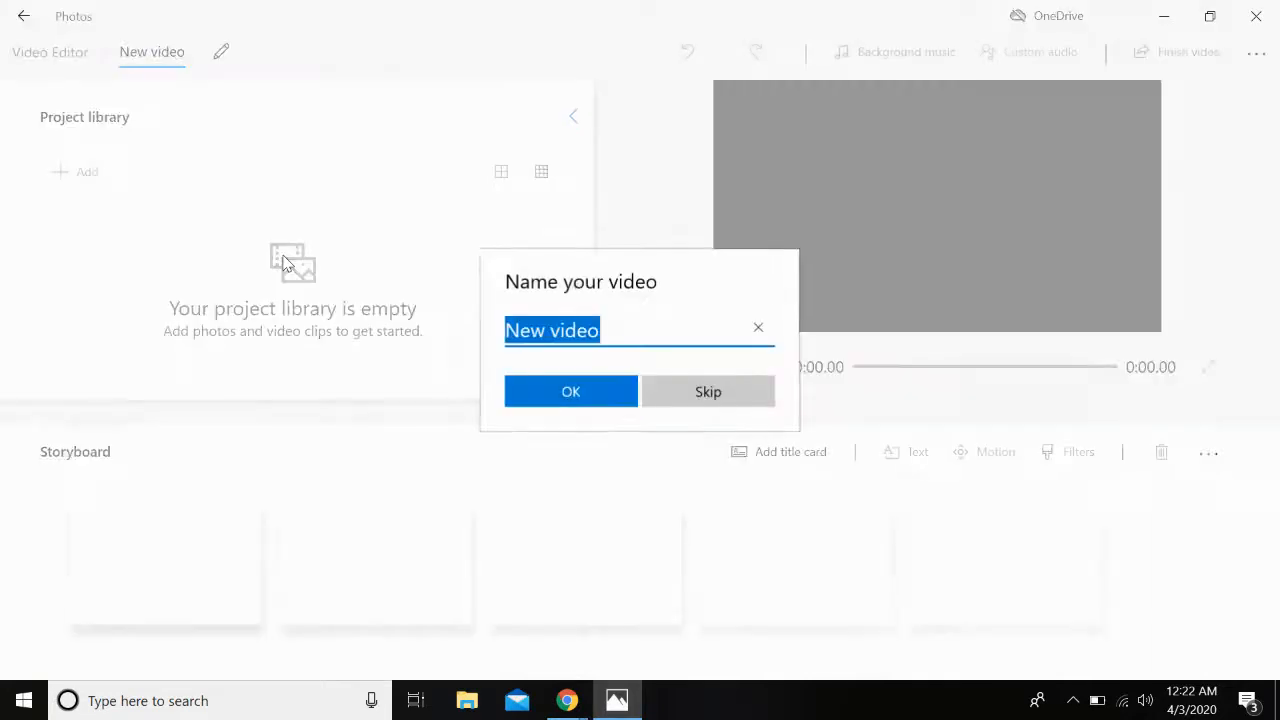
{"action": "type", "text": "Sample"}
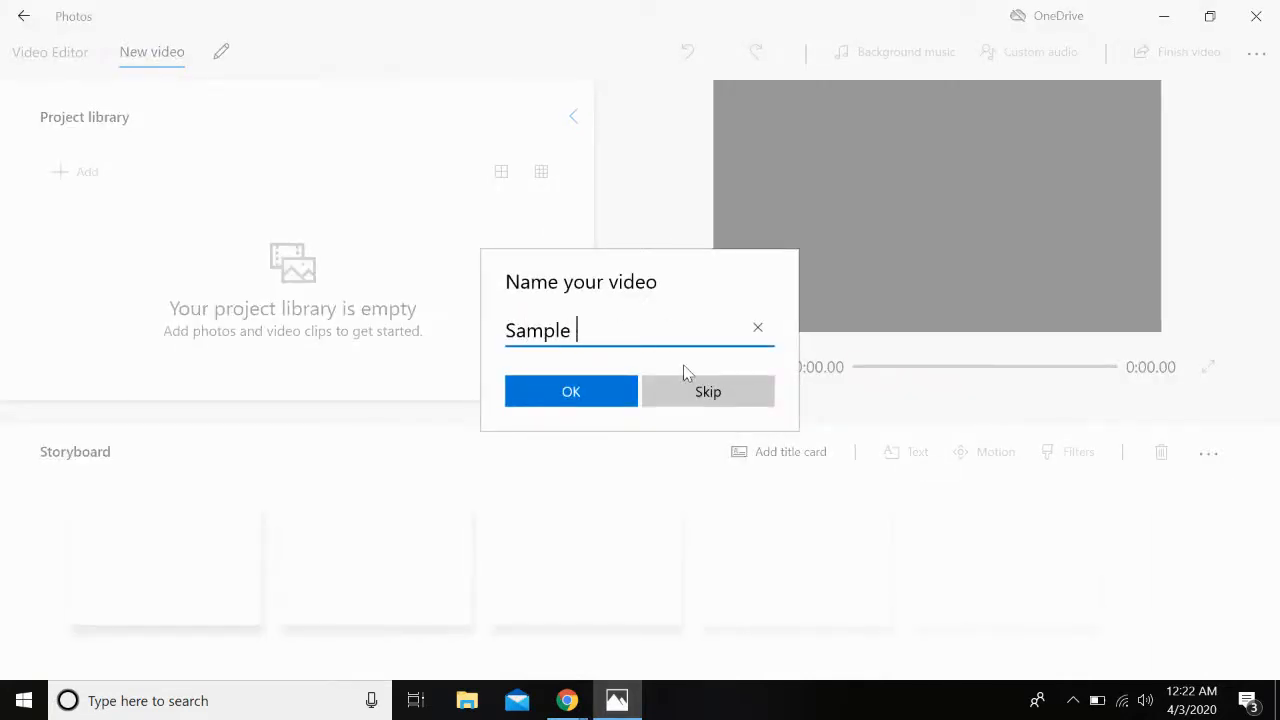
{"action": "left_click", "coordinate": [597, 399]}
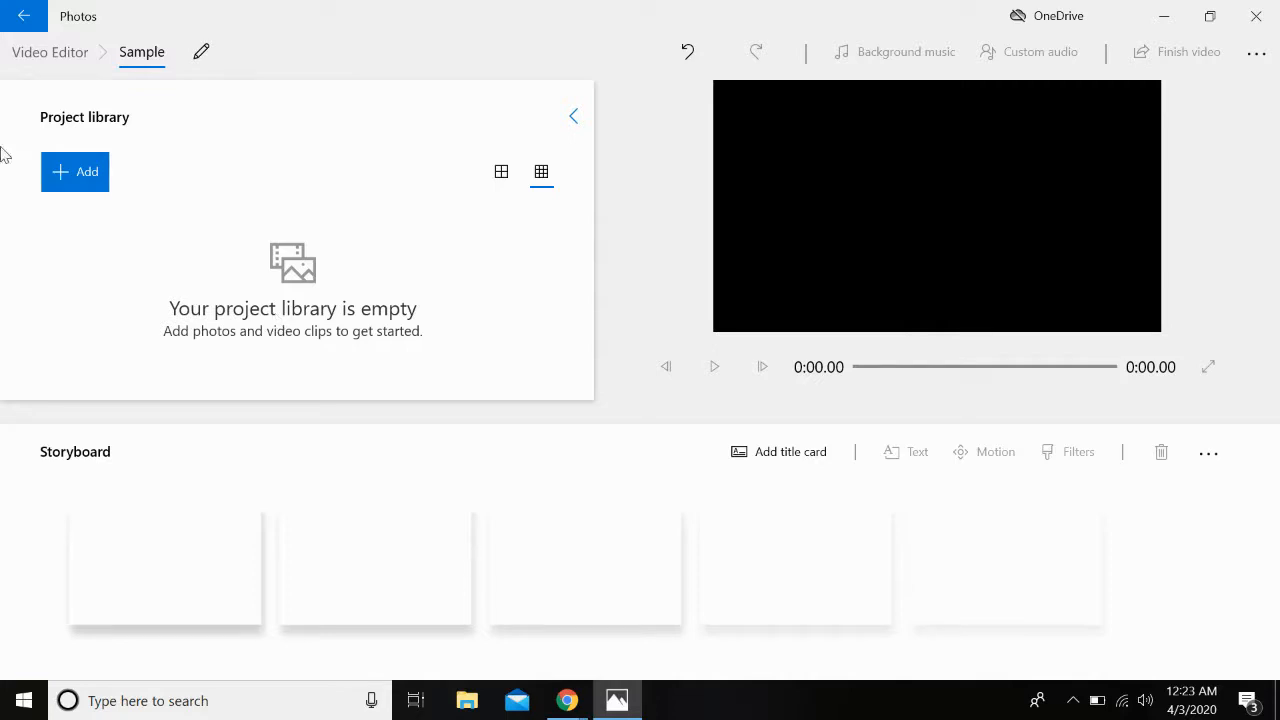
Add the G1_D10_DFB_WEB_2nd... MP4 video from this PC's Downloads folder to the project library.
{"action": "left_click", "coordinate": [97, 183]}
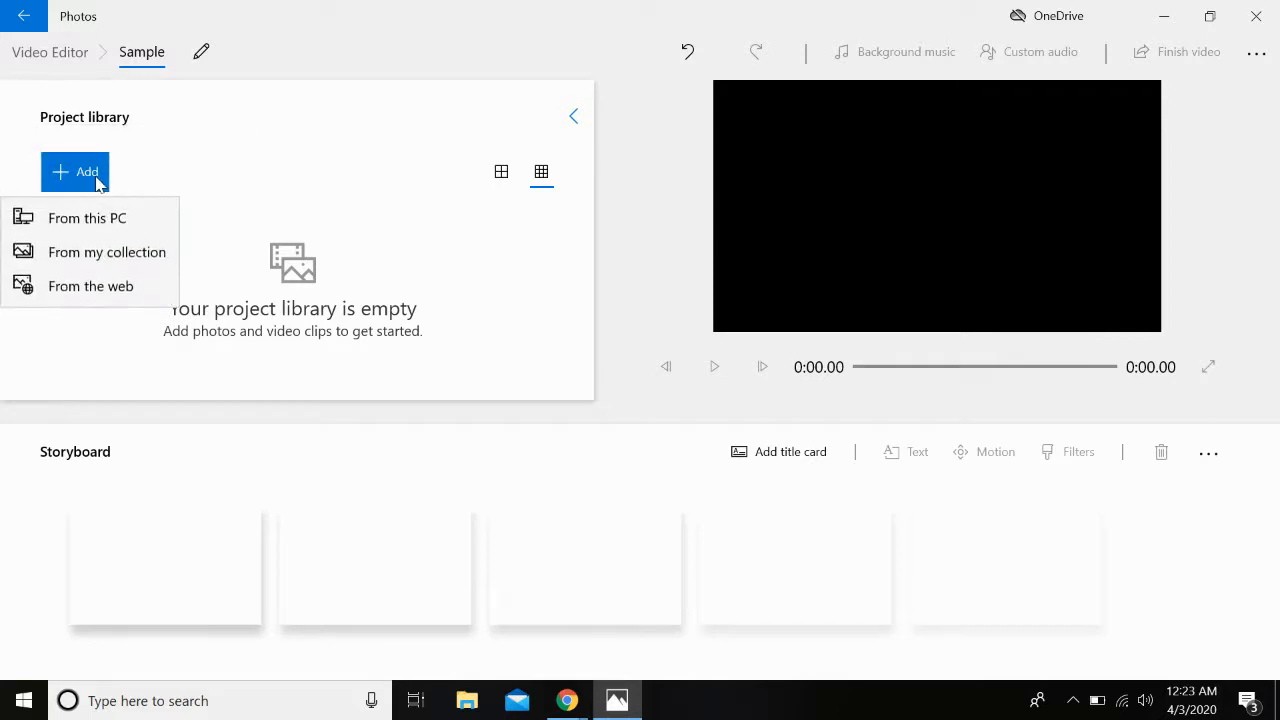
{"action": "left_click", "coordinate": [108, 215]}
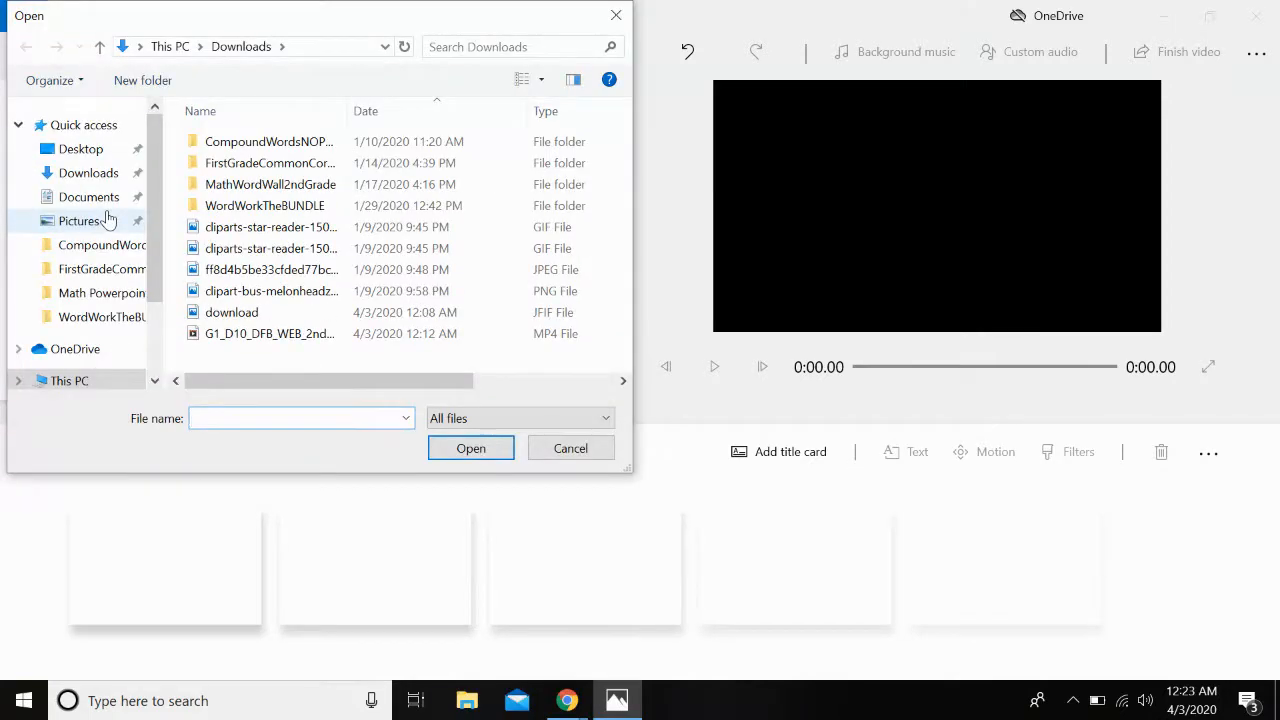
{"action": "left_click", "coordinate": [80, 195]}
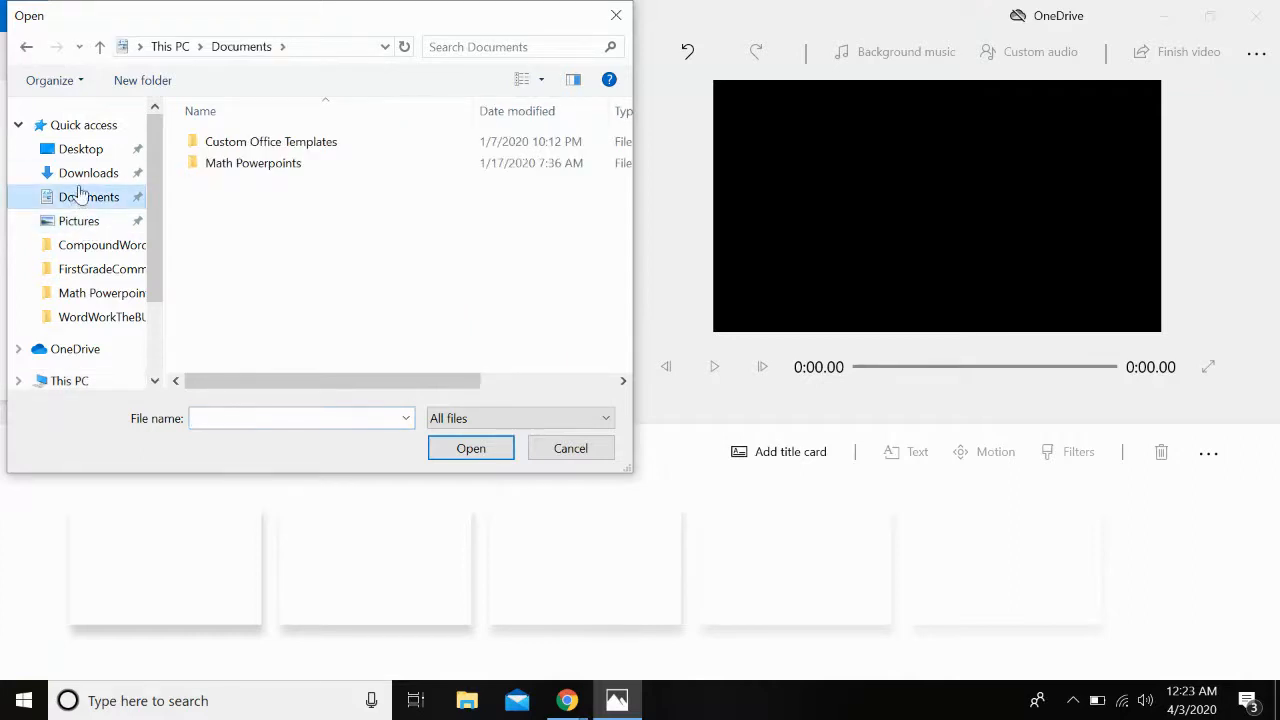
{"action": "left_click", "coordinate": [84, 185]}
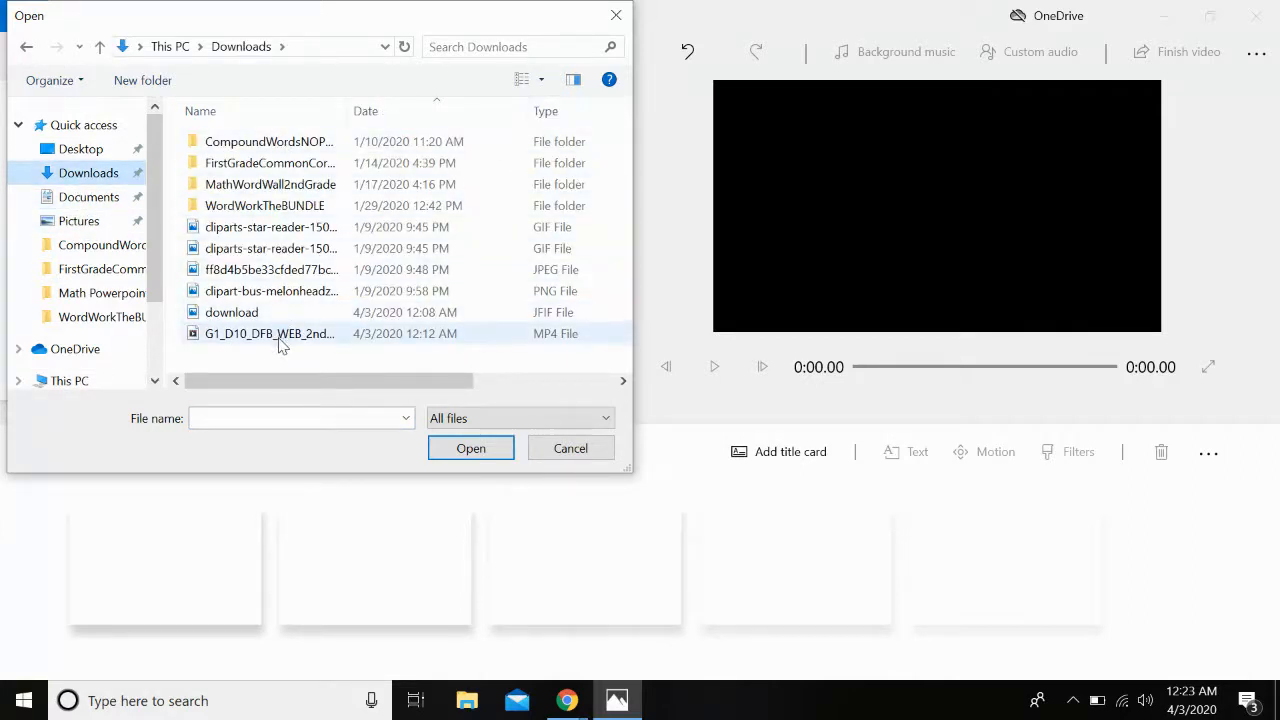
{"action": "left_click", "coordinate": [280, 336]}
{"action": "left_click", "coordinate": [466, 449]}
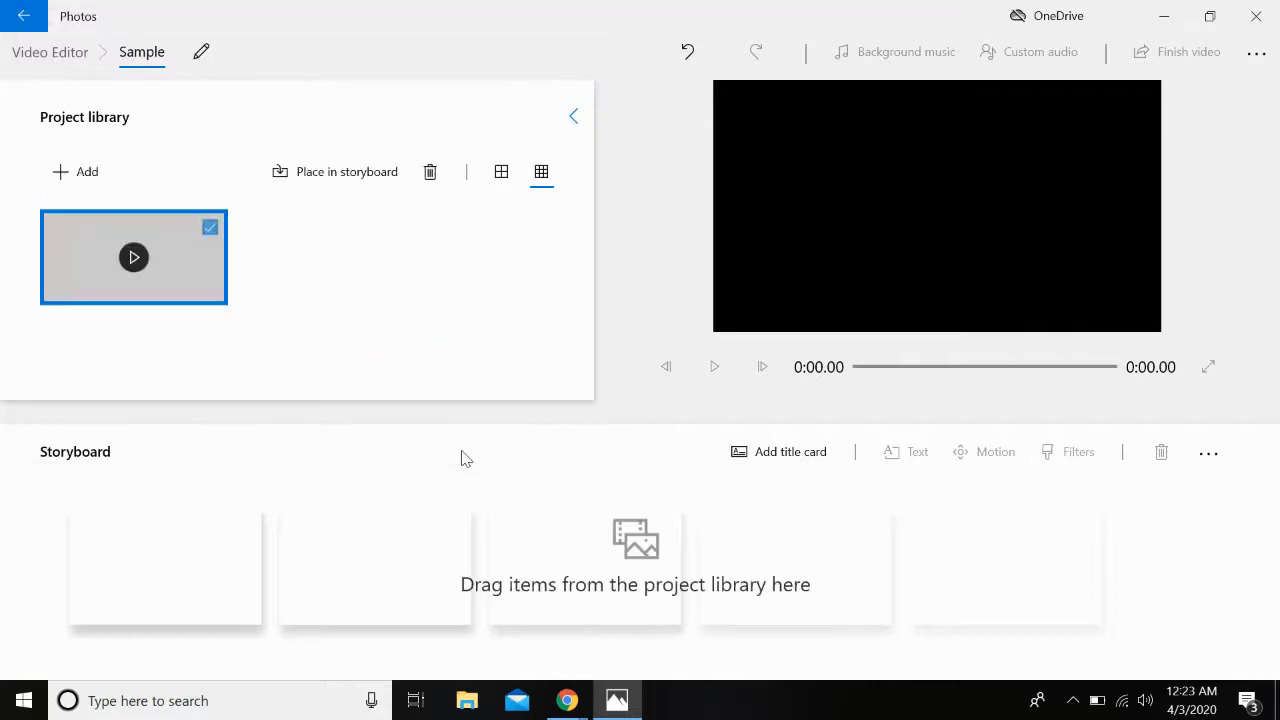
{"action": "left_click", "coordinate": [280, 248]}
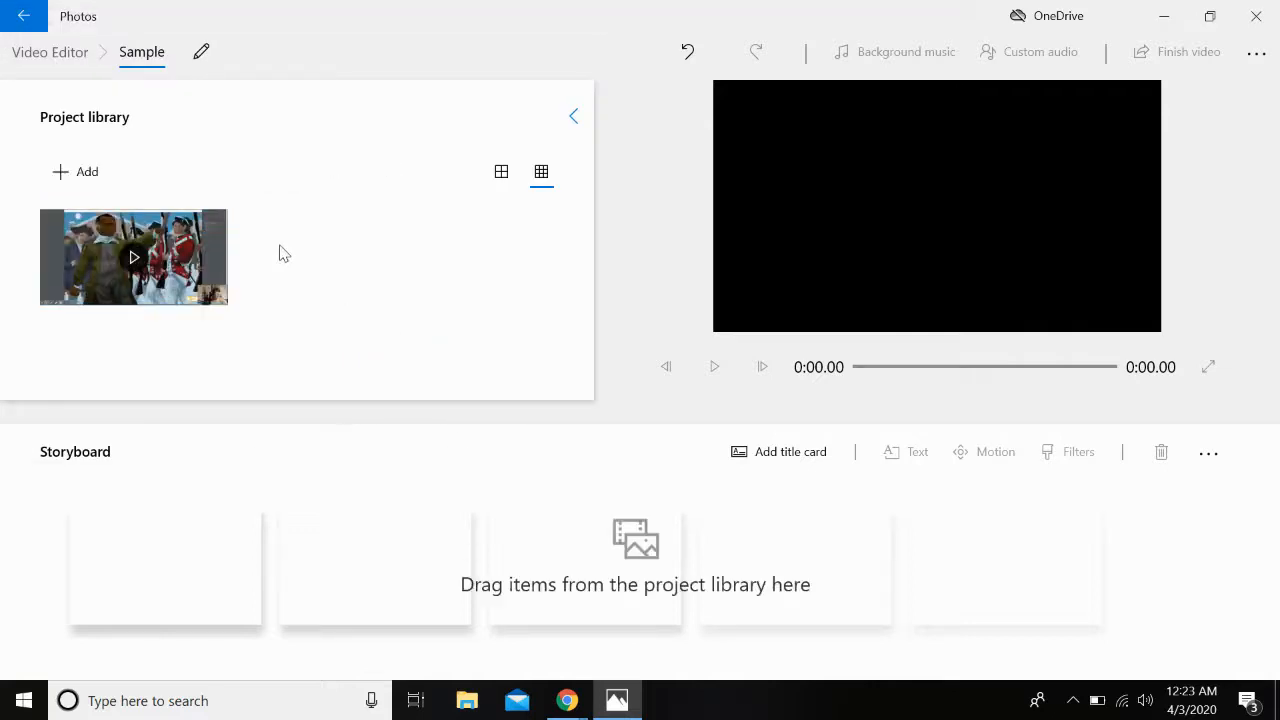
Add the "download" JFIF image from the Downloads folder to the project library.
{"action": "left_click", "coordinate": [84, 175]}
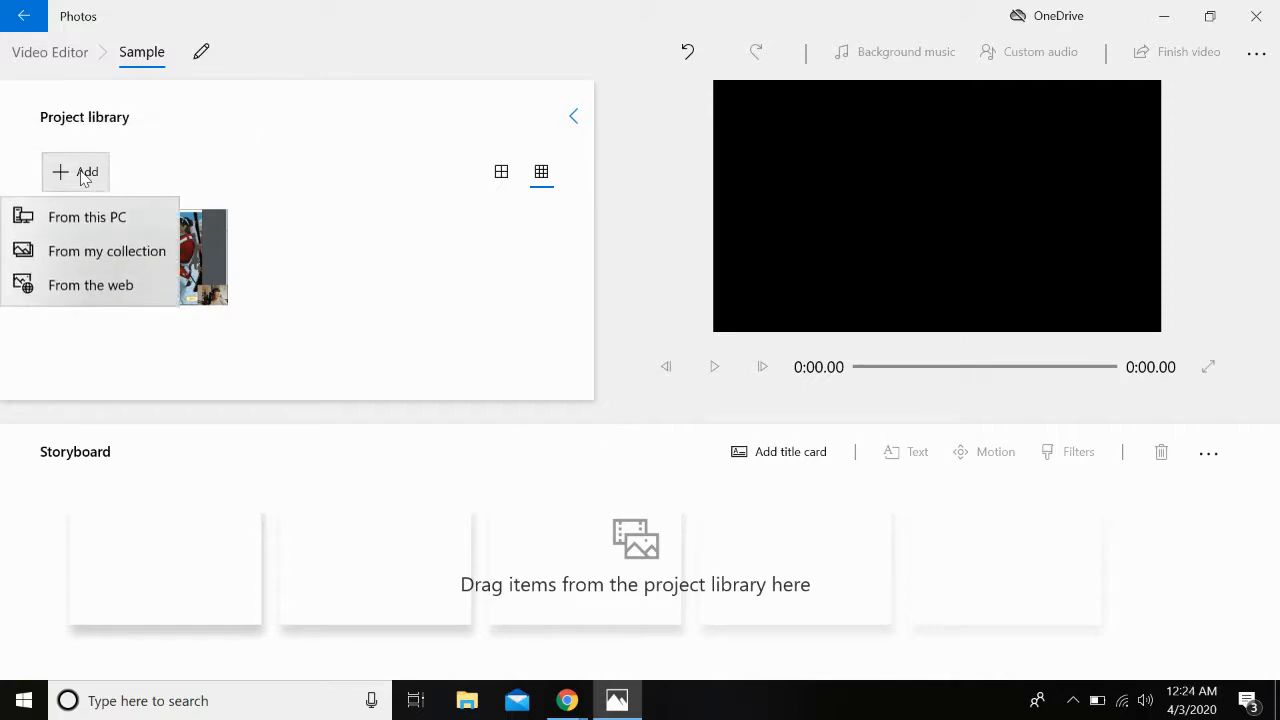
{"action": "left_click", "coordinate": [97, 220]}
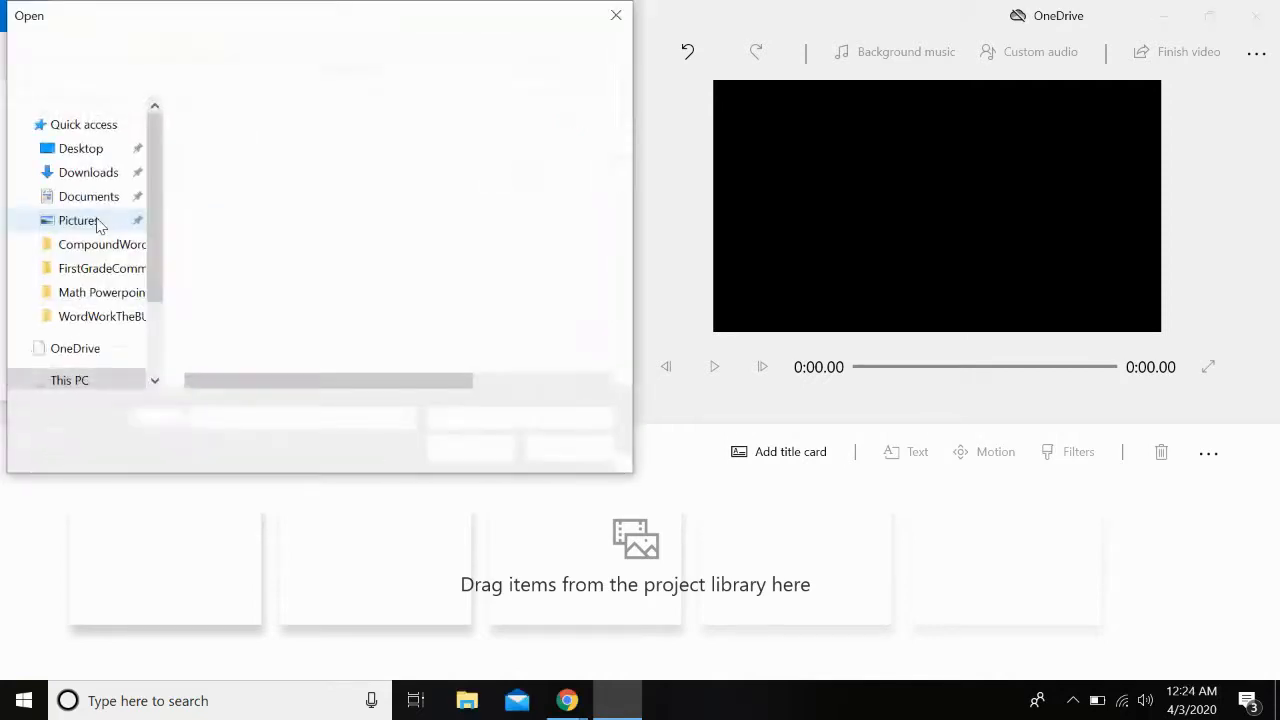
{"action": "left_click", "coordinate": [232, 312]}
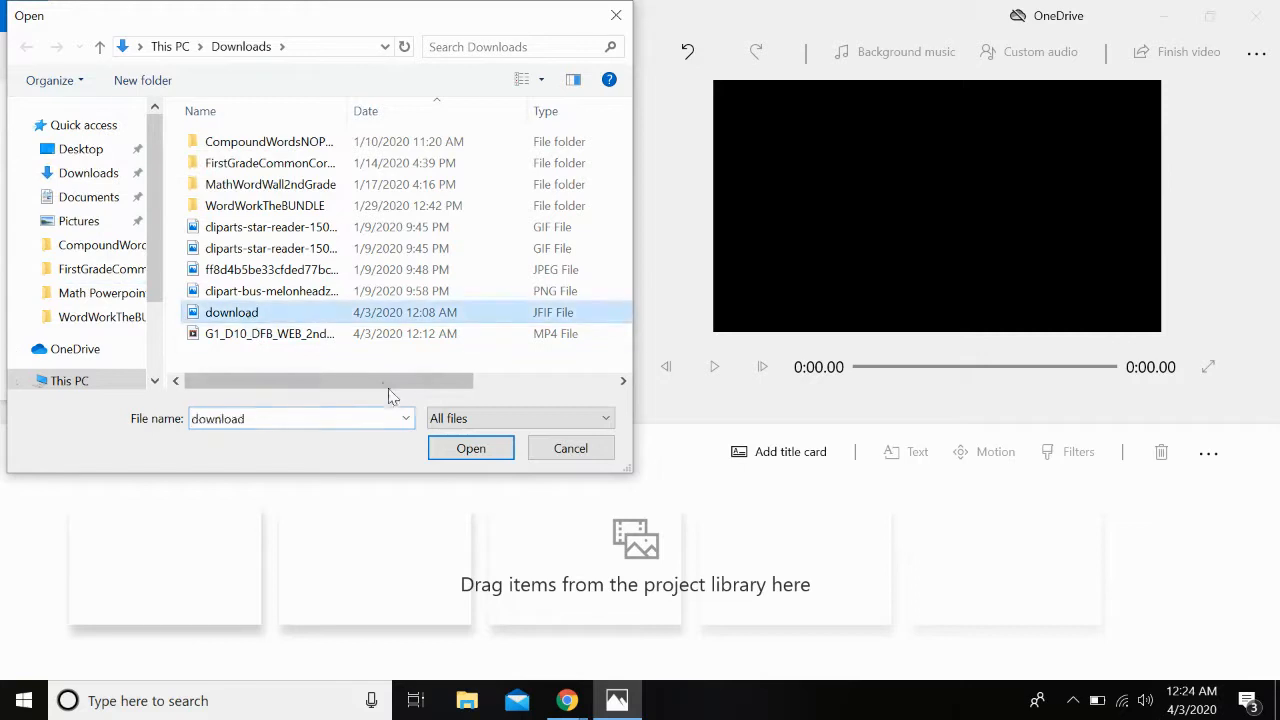
{"action": "left_click", "coordinate": [462, 449]}
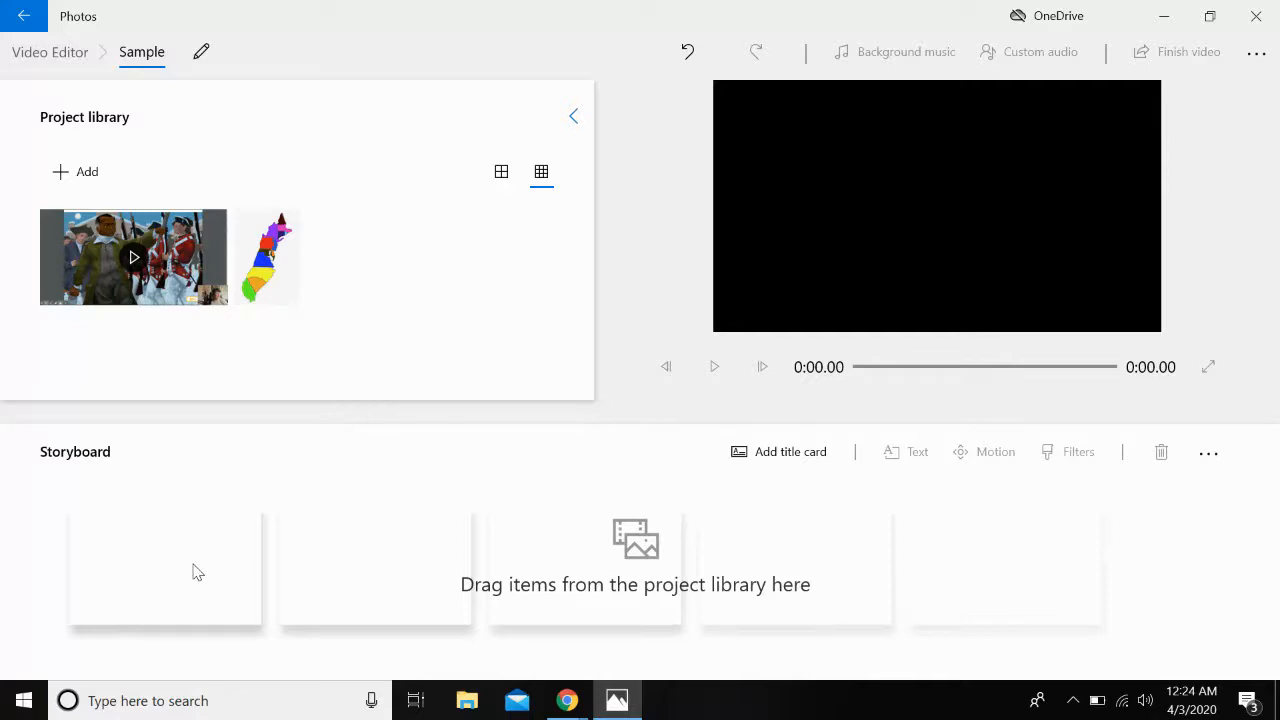
Add a title card to the storyboard and set its text to "13 Colonies".
{"action": "left_click", "coordinate": [788, 465]}
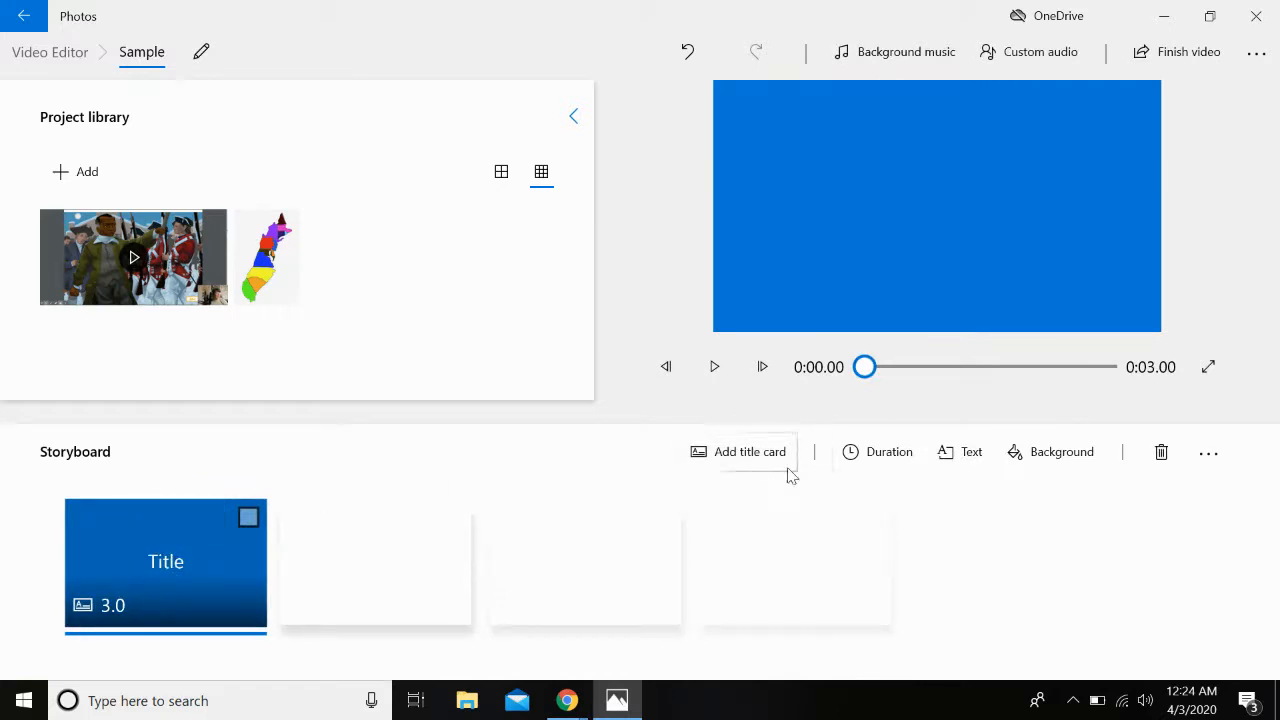
{"action": "left_click", "coordinate": [962, 452]}
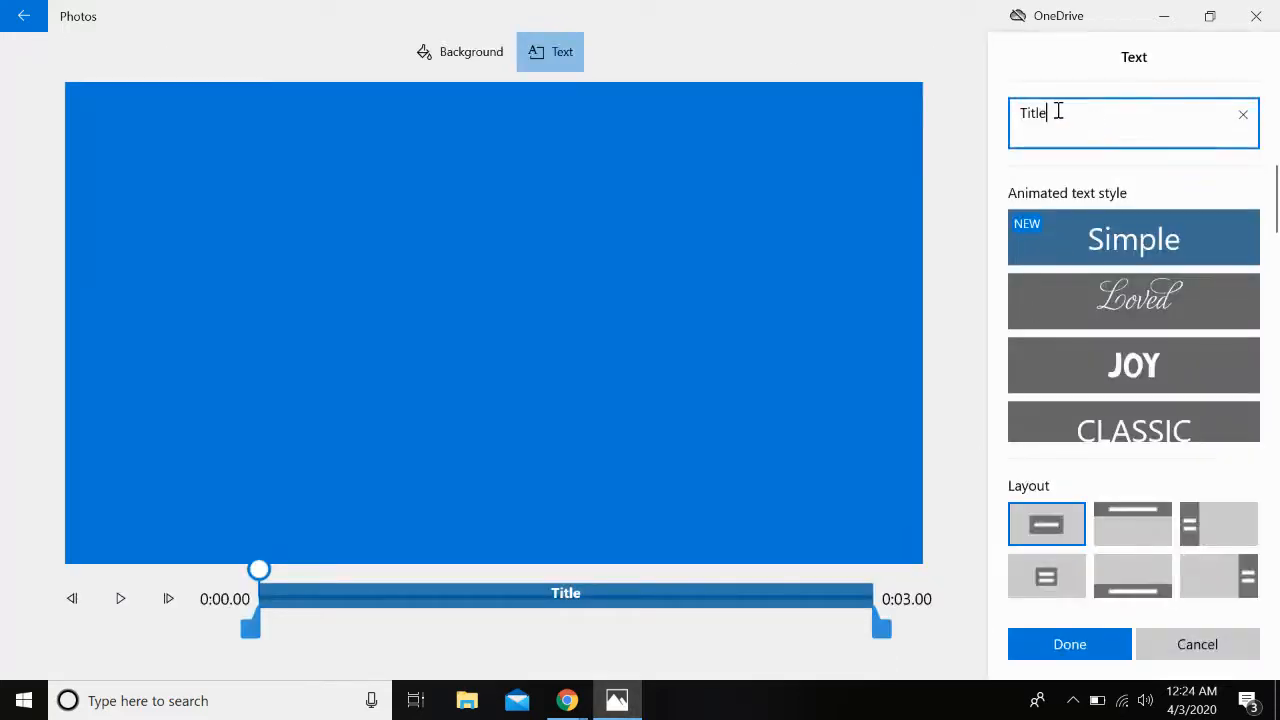
{"action": "left_click_drag", "start_coordinate": [1051, 111], "coordinate": [997, 113]}
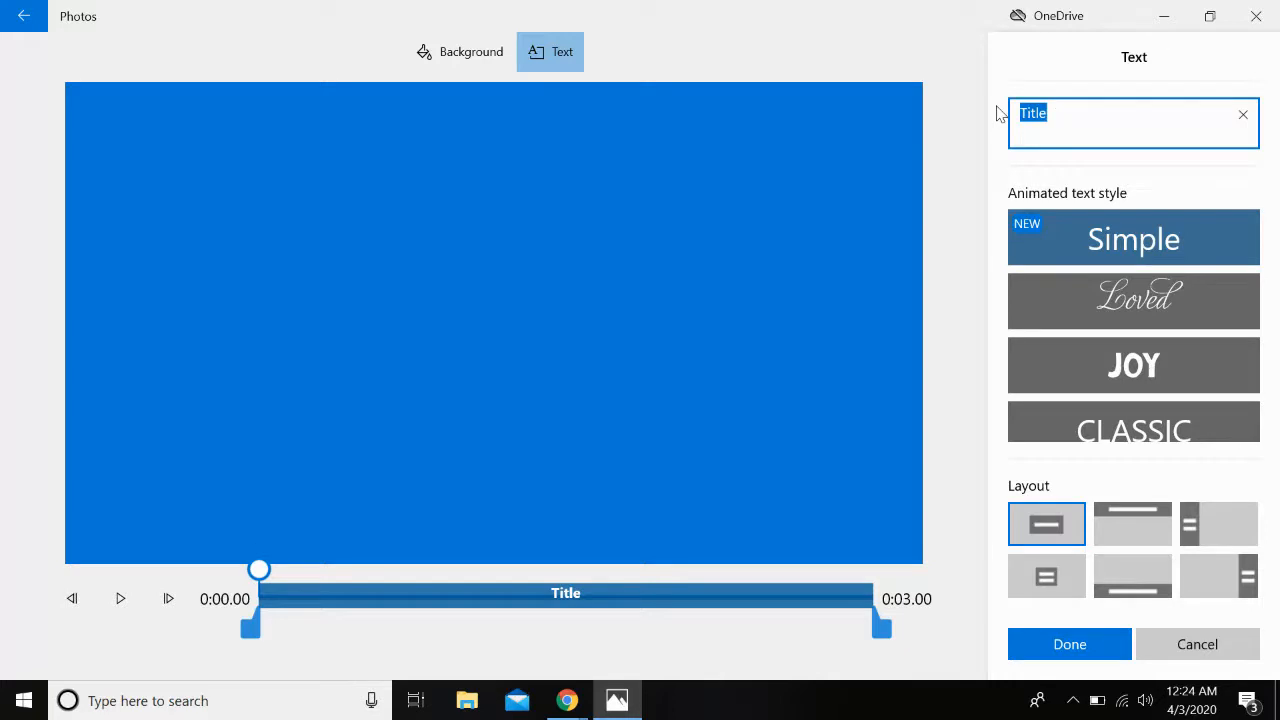
{"action": "type", "text": "13 Colonies"}
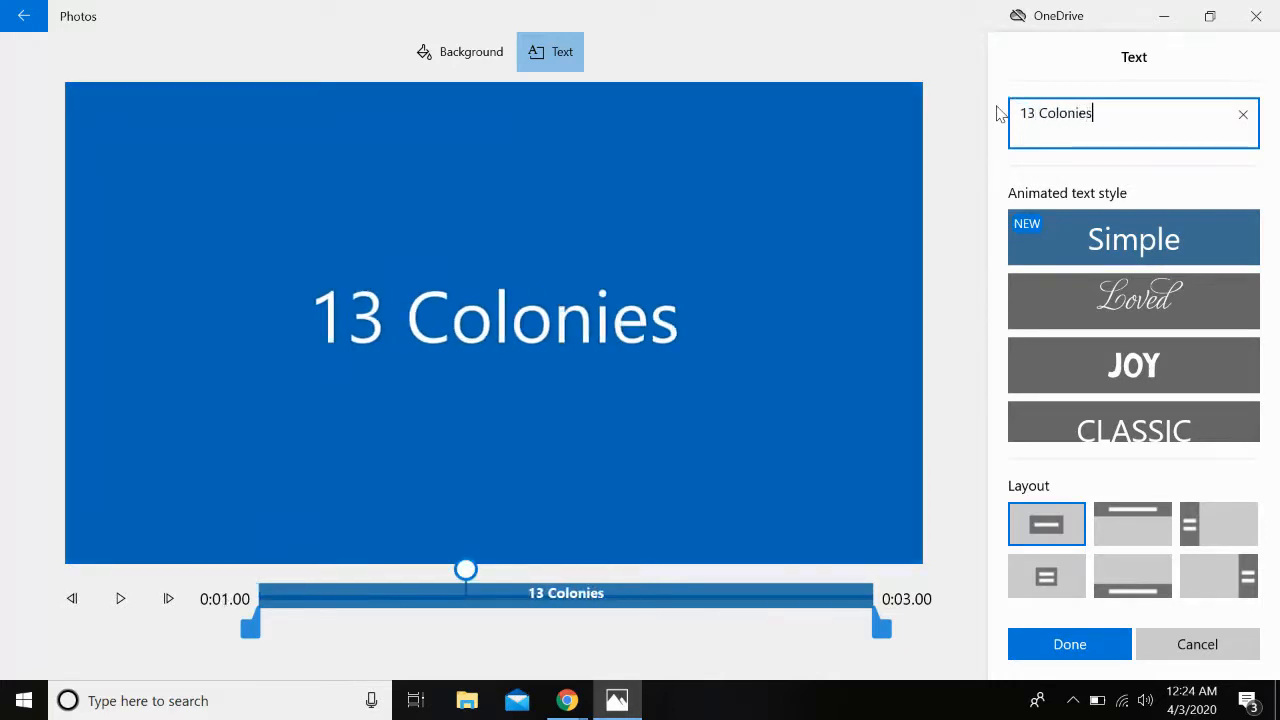
Try the Classic and Loved animated text styles on the title, settle on Simple, and apply the text.
{"action": "left_click", "coordinate": [1124, 372]}
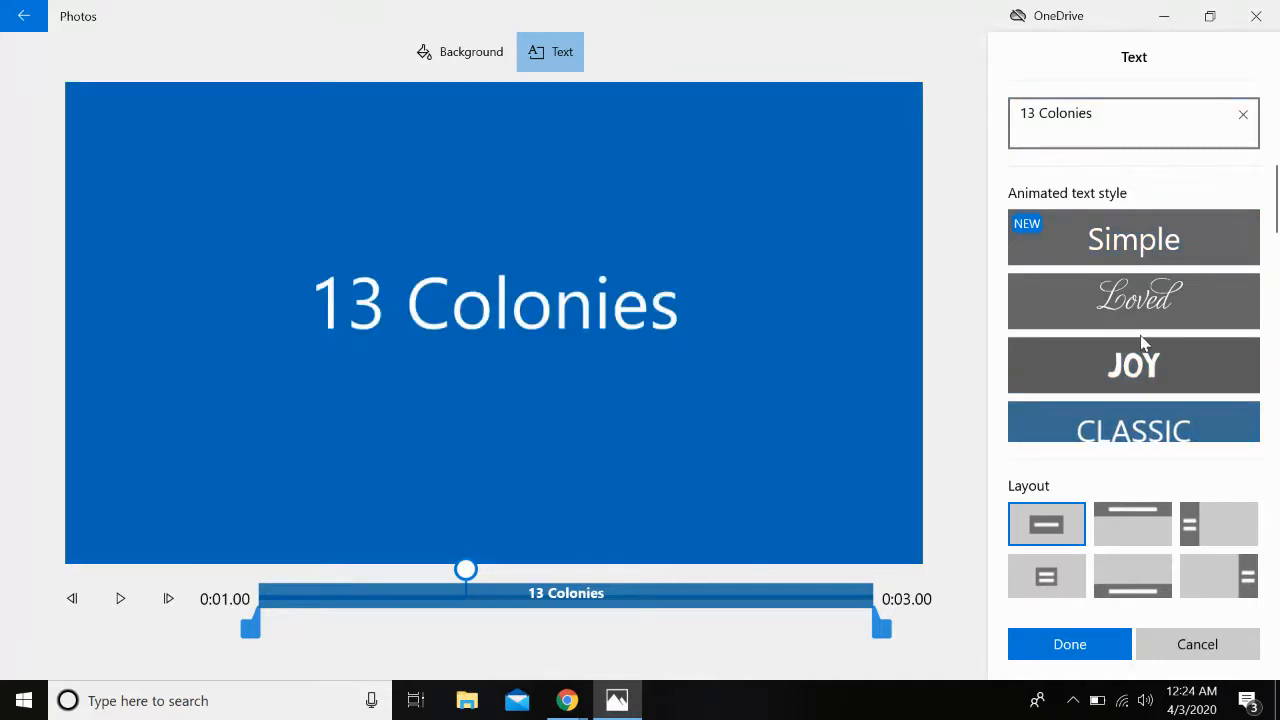
{"action": "left_click", "coordinate": [1146, 308]}
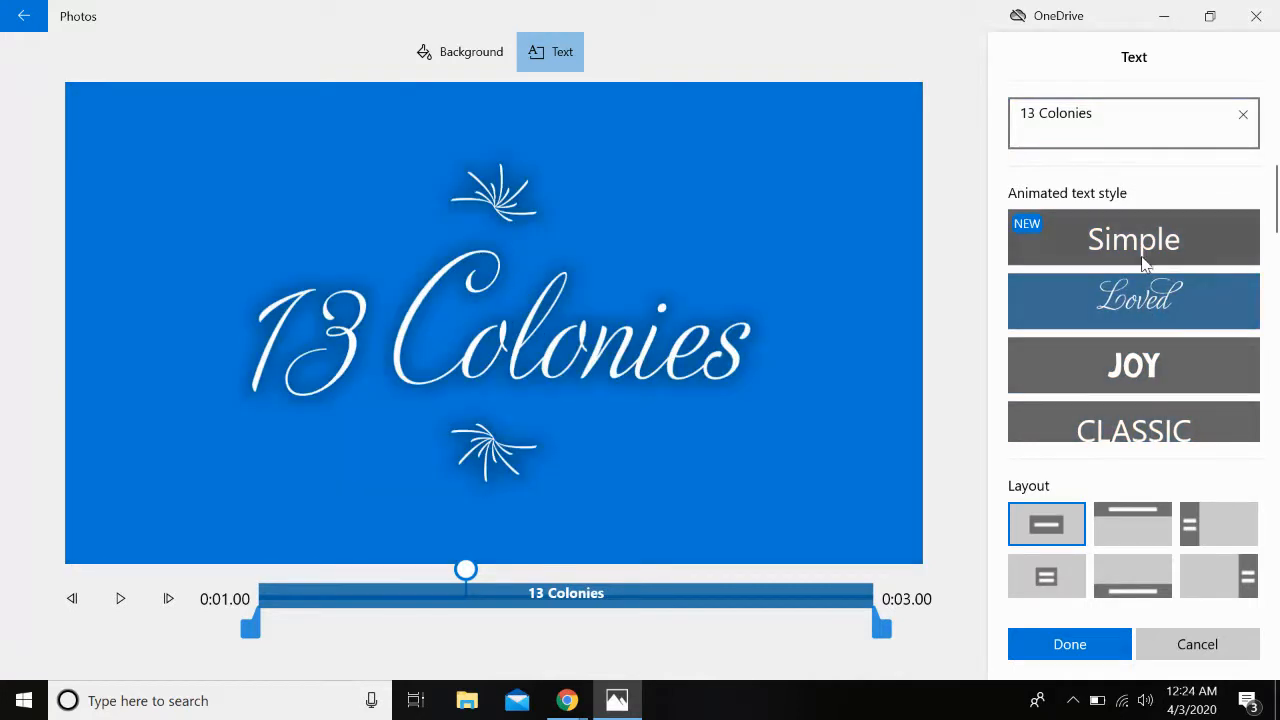
{"action": "left_click", "coordinate": [1146, 262]}
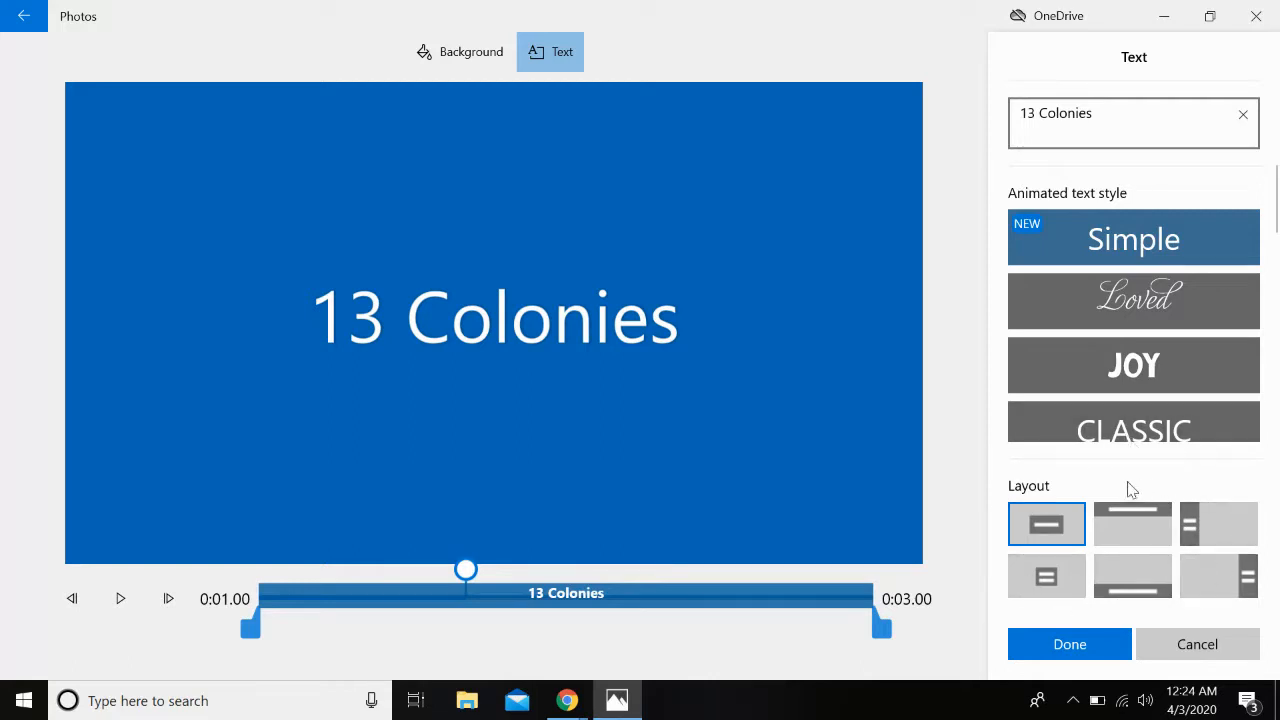
{"action": "left_click", "coordinate": [1073, 645]}
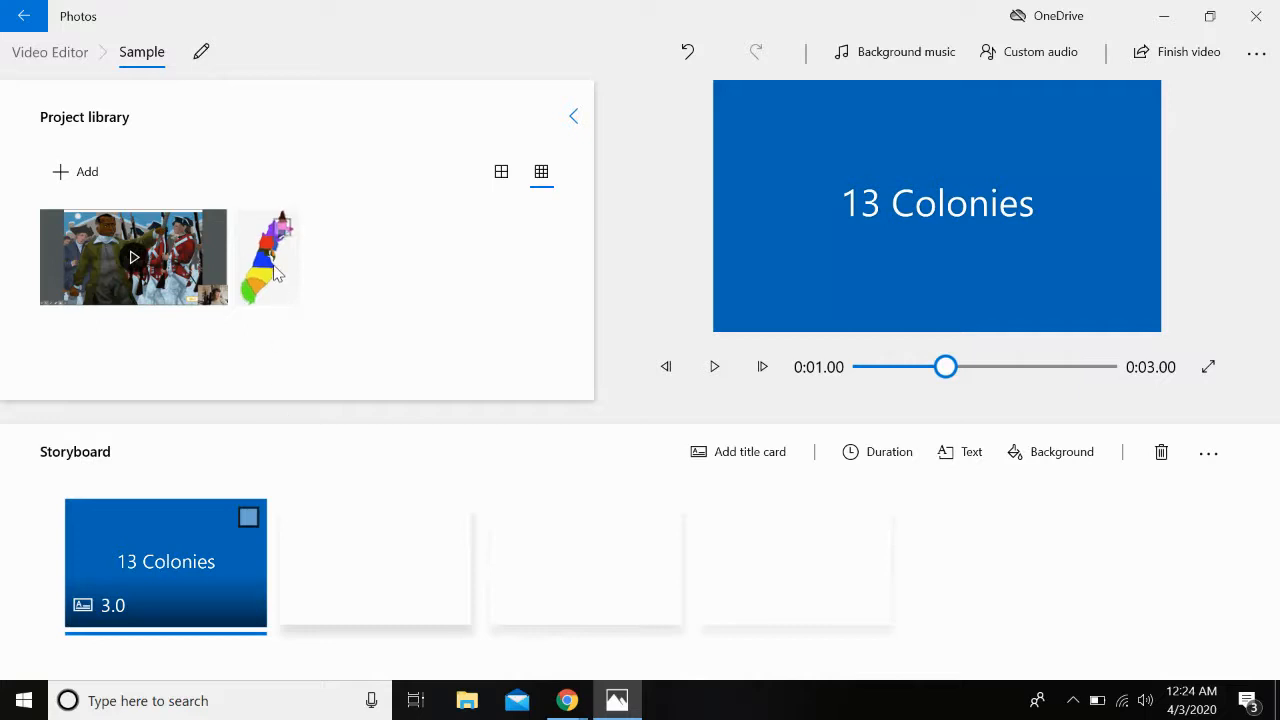
Place the colonies map image and the video clip in the storyboard, in that order, after the title card.
{"action": "left_click_drag", "start_coordinate": [282, 264], "coordinate": [397, 565]}
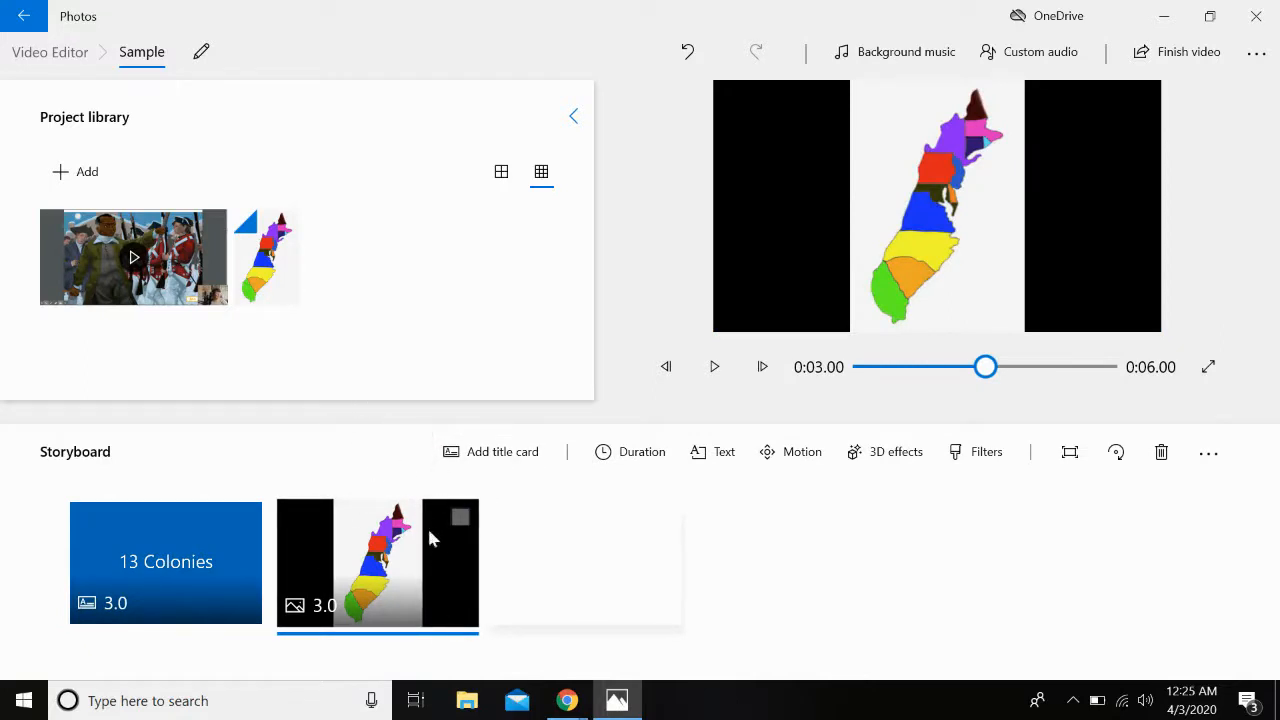
{"action": "left_click_drag", "start_coordinate": [160, 290], "coordinate": [627, 585]}
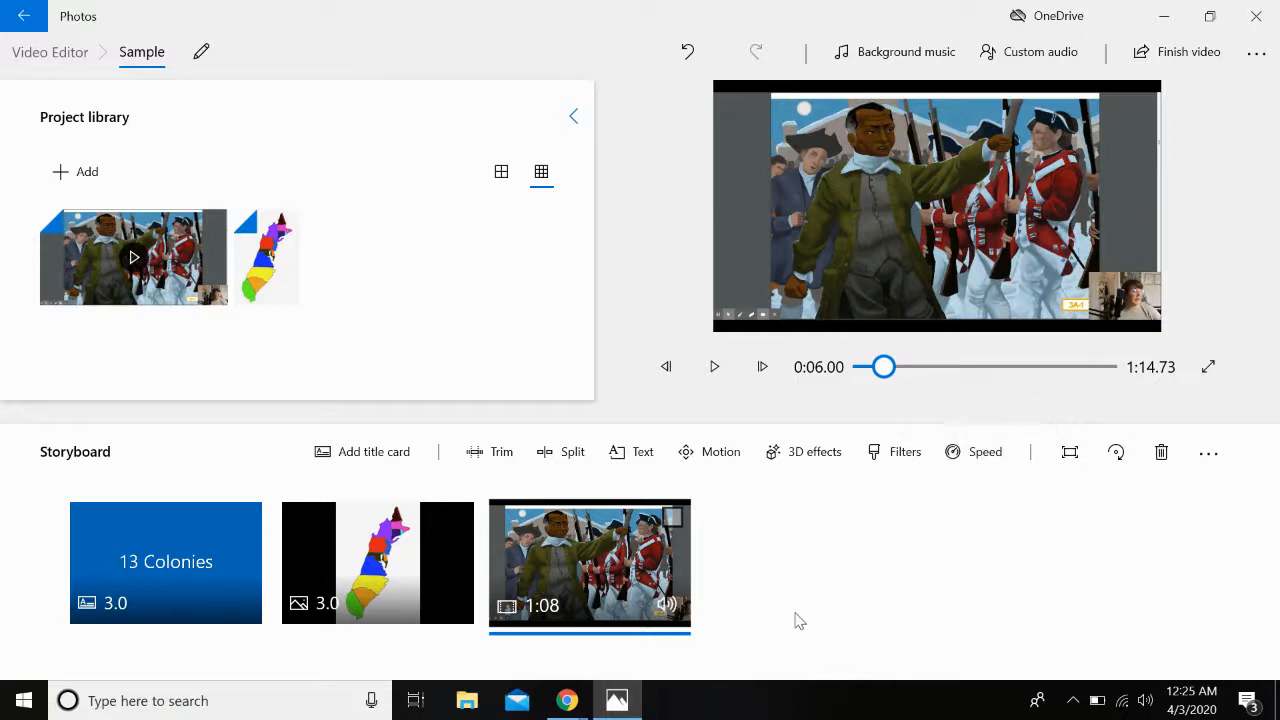
Trim the storyboard's video clip to start at 0:05.00 and end at 1:03.60.
{"action": "left_click", "coordinate": [501, 459]}
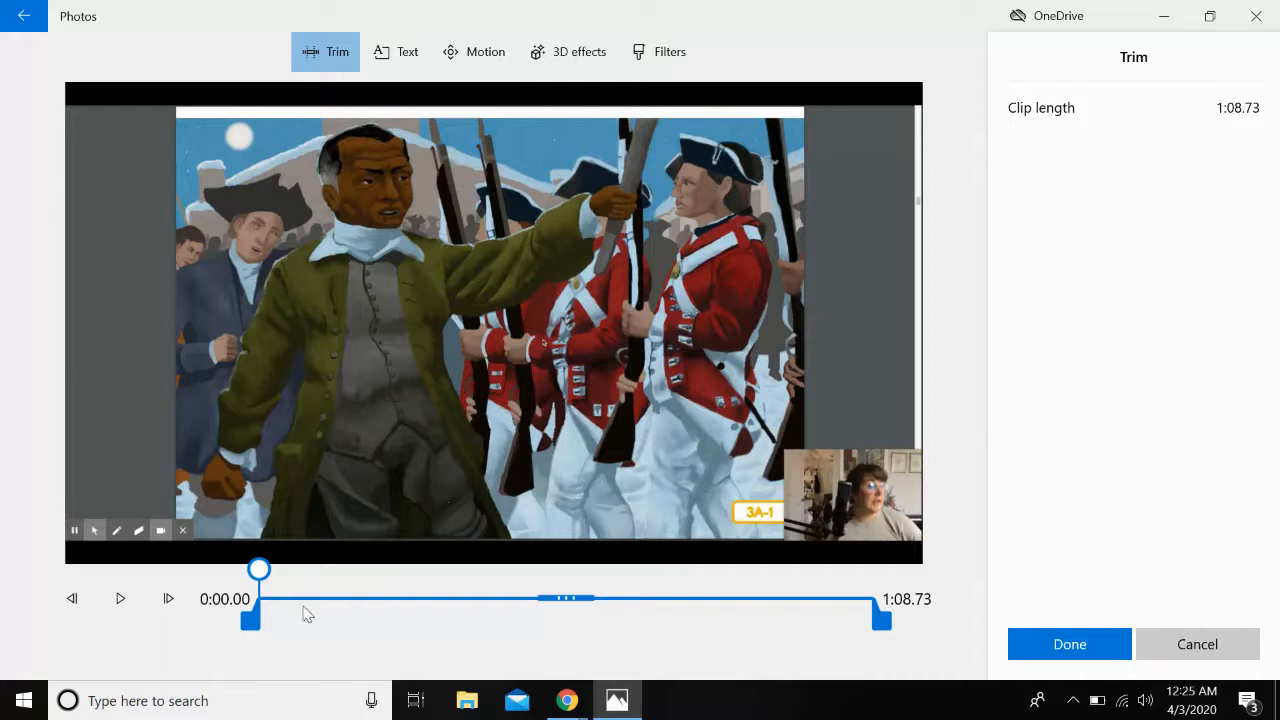
{"action": "left_click_drag", "start_coordinate": [256, 613], "coordinate": [277, 620]}
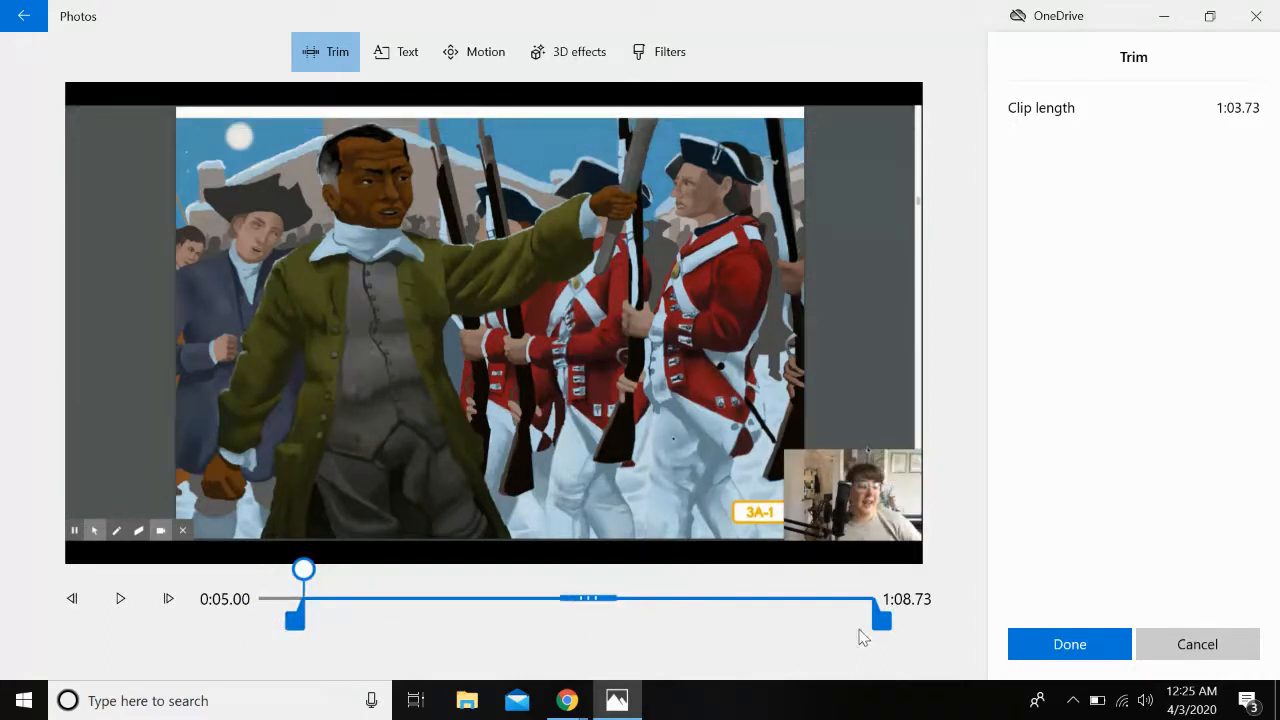
{"action": "left_click_drag", "start_coordinate": [887, 626], "coordinate": [838, 624]}
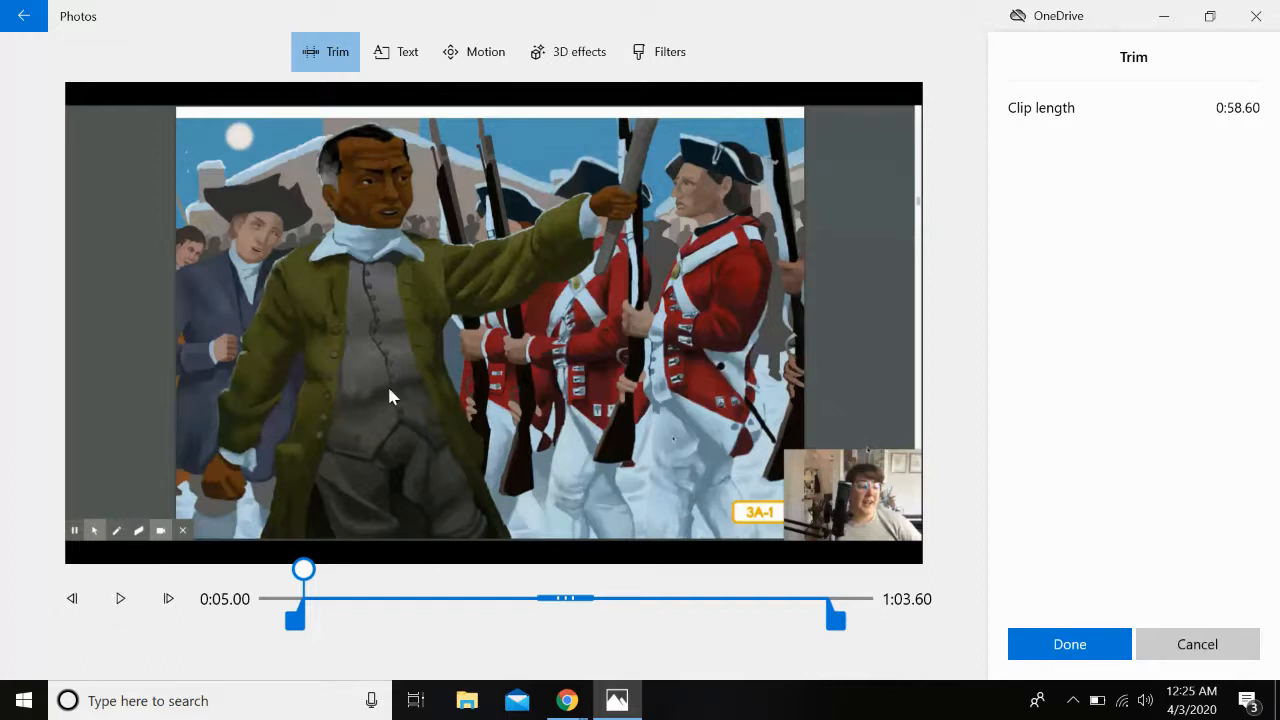
{"action": "left_click", "coordinate": [1034, 652]}
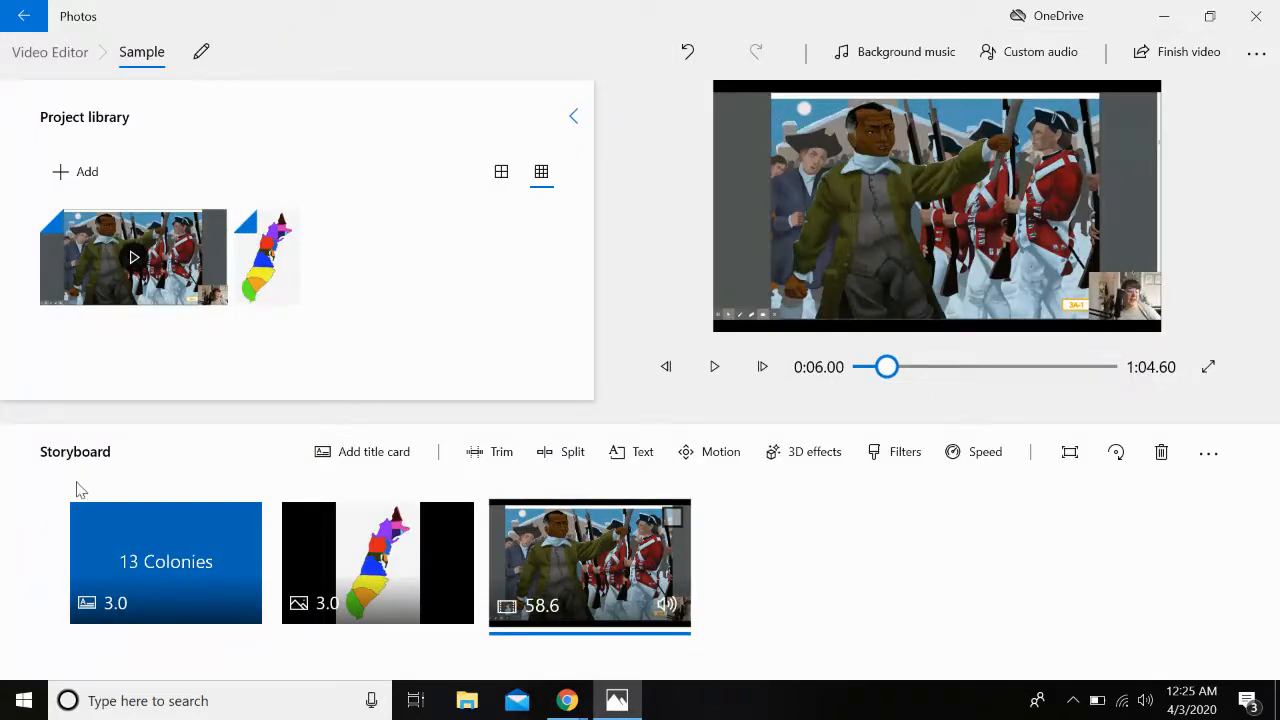
Finish the video in High 1080p quality and export it to the Desktop as a video file named "Sample".
{"action": "left_click", "coordinate": [90, 515]}
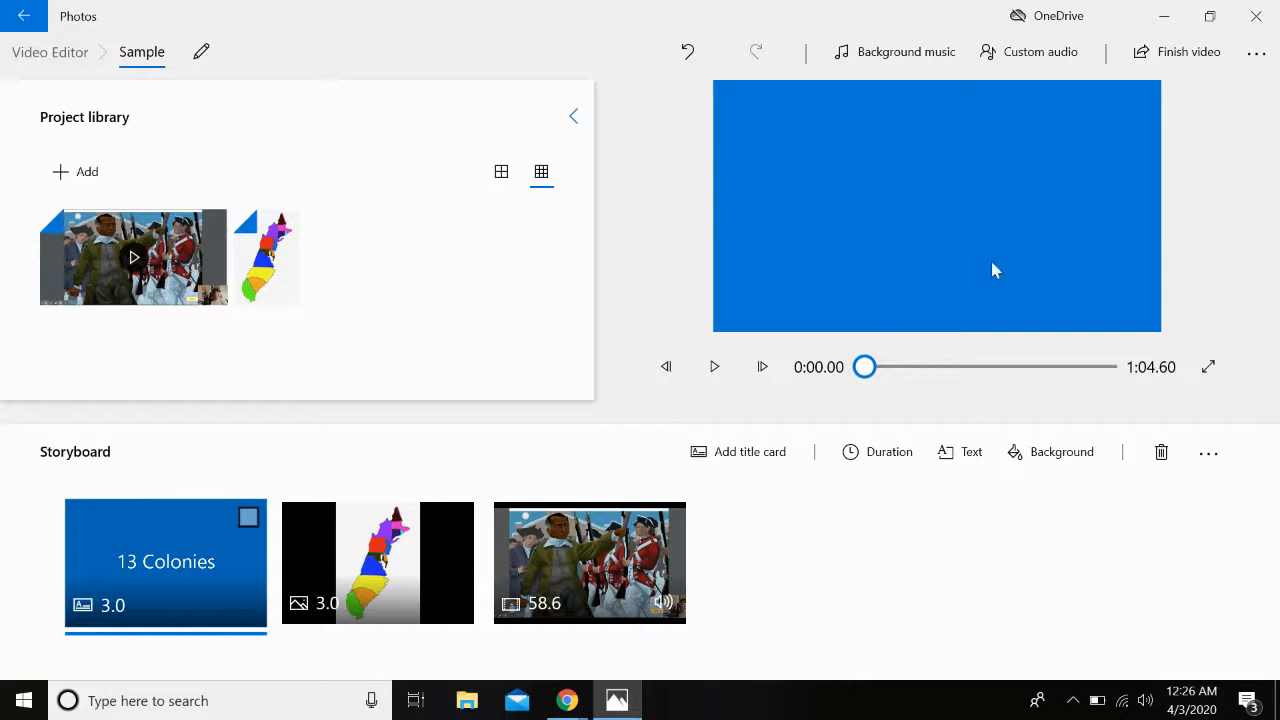
{"action": "left_click", "coordinate": [1188, 52]}
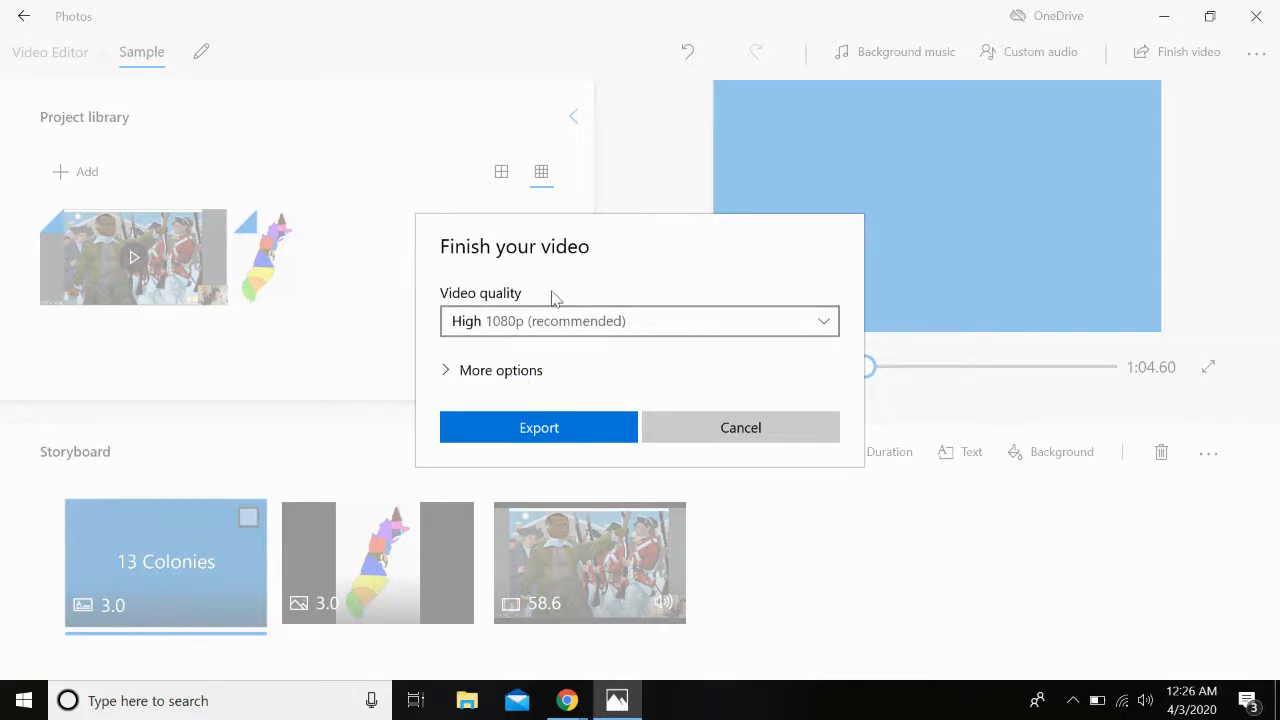
{"action": "left_click", "coordinate": [540, 428]}
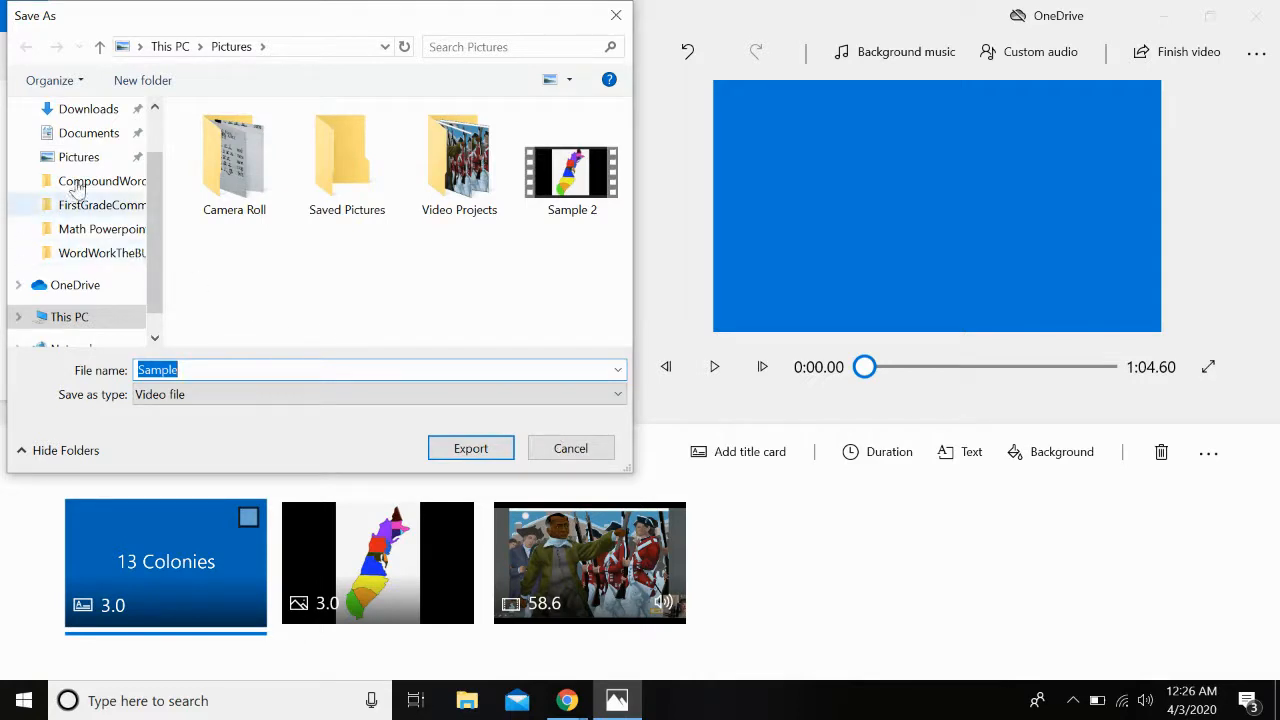
{"action": "scroll", "coordinate": [76, 170], "scroll_direction": "up", "scroll_amount": 2}
{"action": "left_click", "coordinate": [80, 150]}
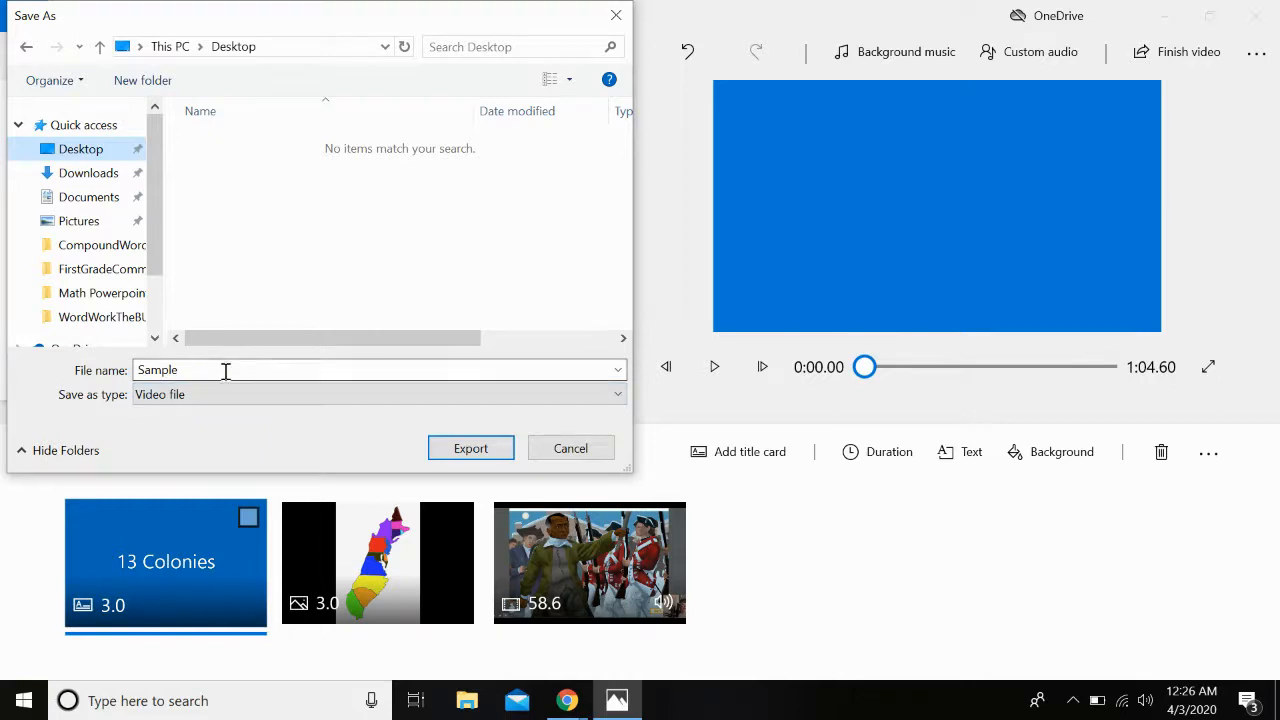
{"action": "left_click", "coordinate": [560, 397]}
{"action": "left_click", "coordinate": [560, 397]}
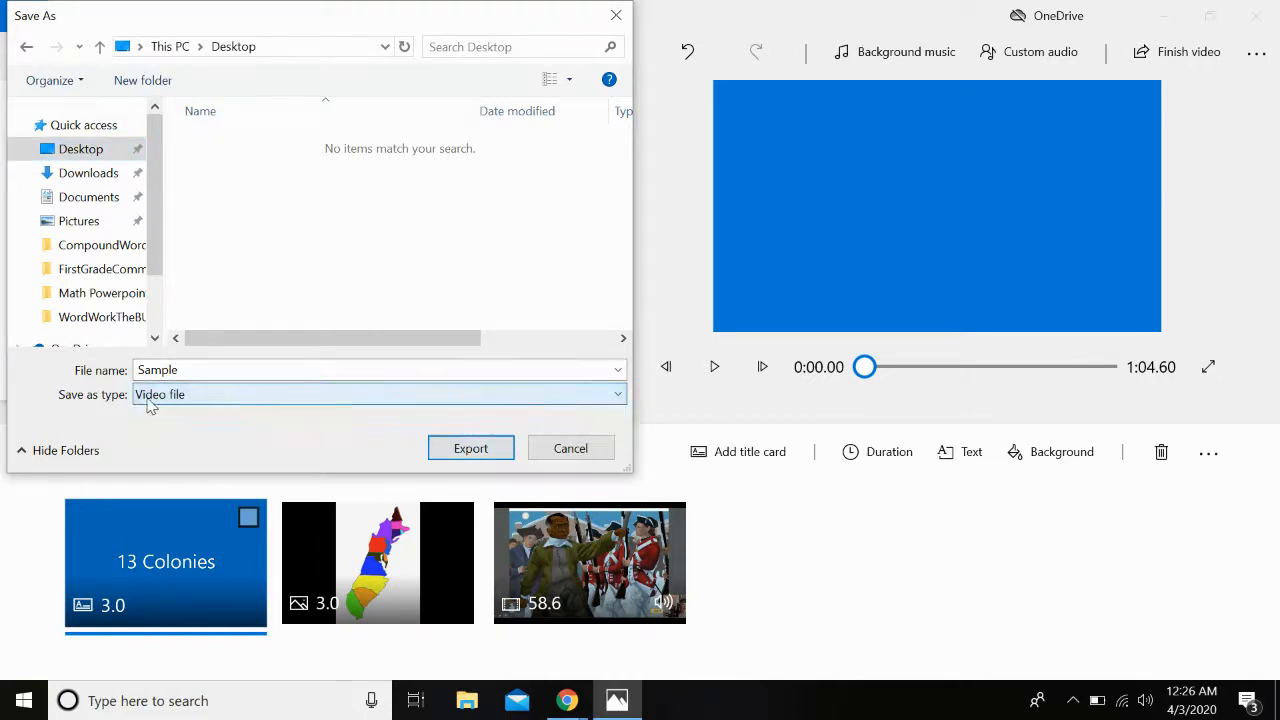
{"action": "left_click", "coordinate": [447, 448]}
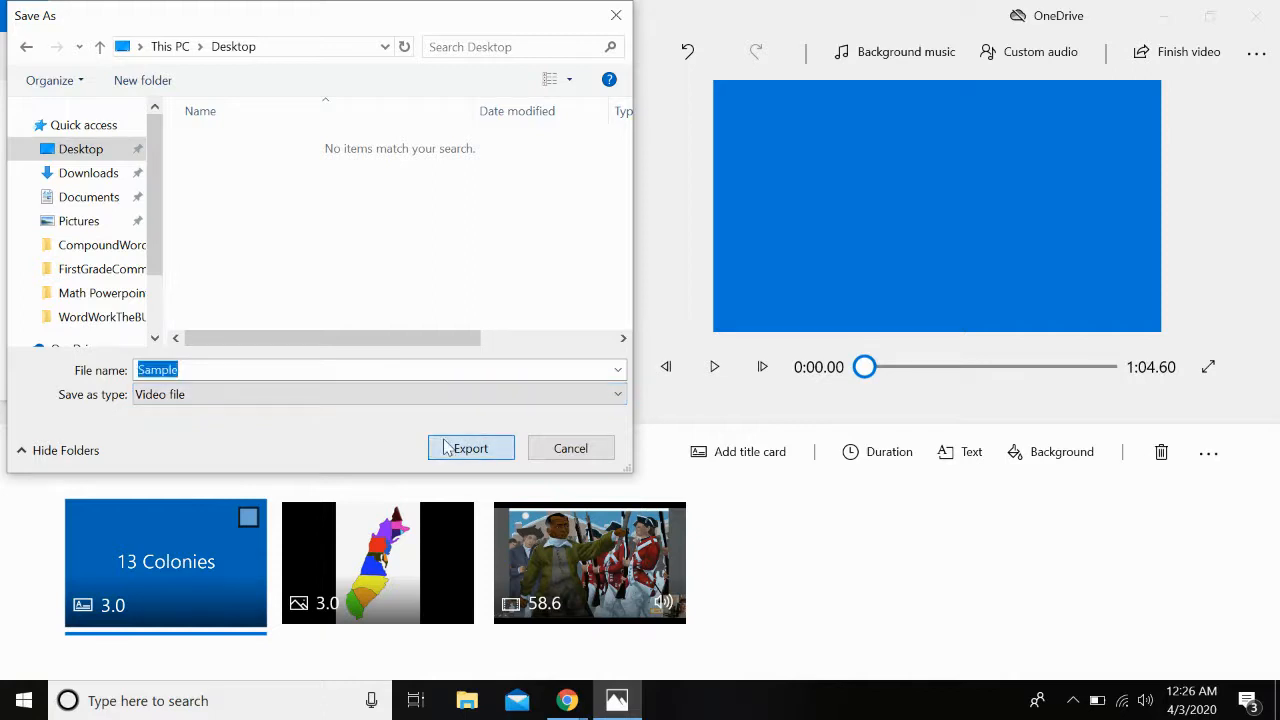